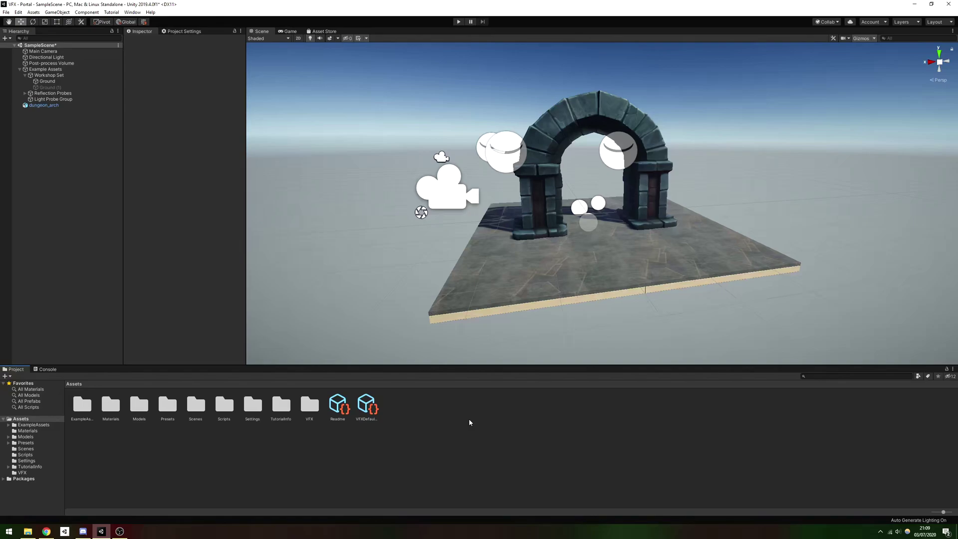
- Create a new Visual Effect Graph asset named Portal in the Assets folder
{"action": "right_click", "coordinate": [469, 419]}
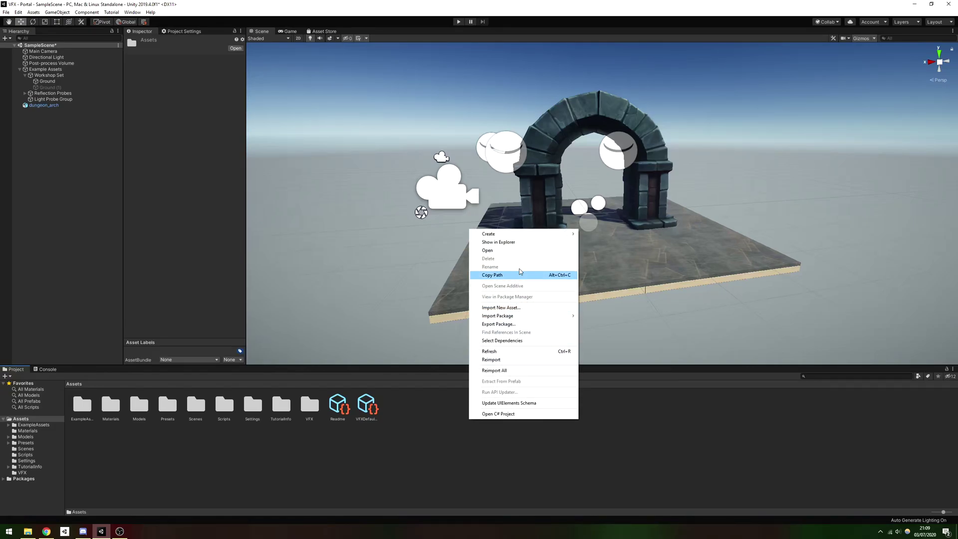
{"action": "mouse_move", "coordinate": [548, 233]}
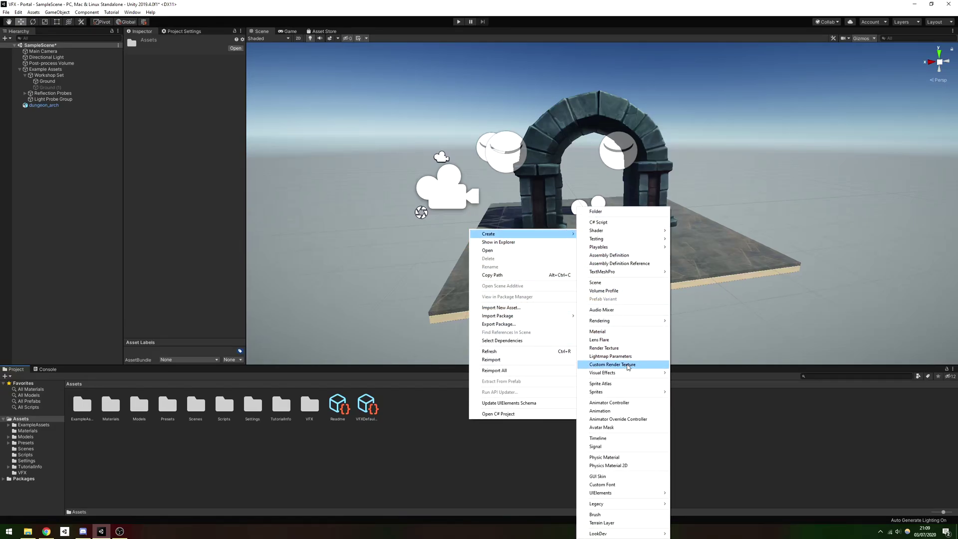
{"action": "mouse_move", "coordinate": [626, 373]}
{"action": "left_click", "coordinate": [686, 374]}
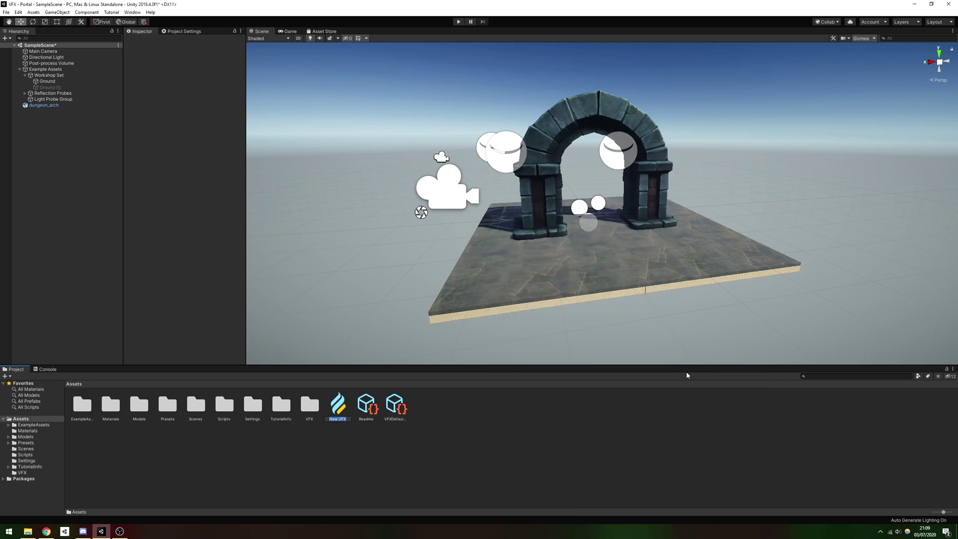
{"action": "type", "text": "Portal"}
{"action": "key", "text": "Return"}
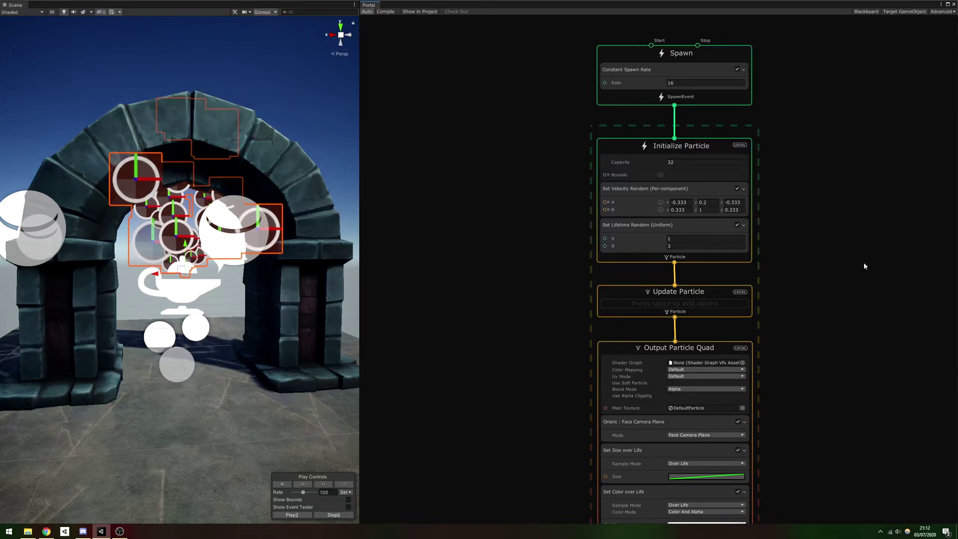
- Delete the Set Velocity Random and Set Lifetime Random blocks from Initialize Particle and Set Size over Life from Output Particle Quad
{"action": "left_click", "coordinate": [677, 189]}
{"action": "key", "text": "Delete"}
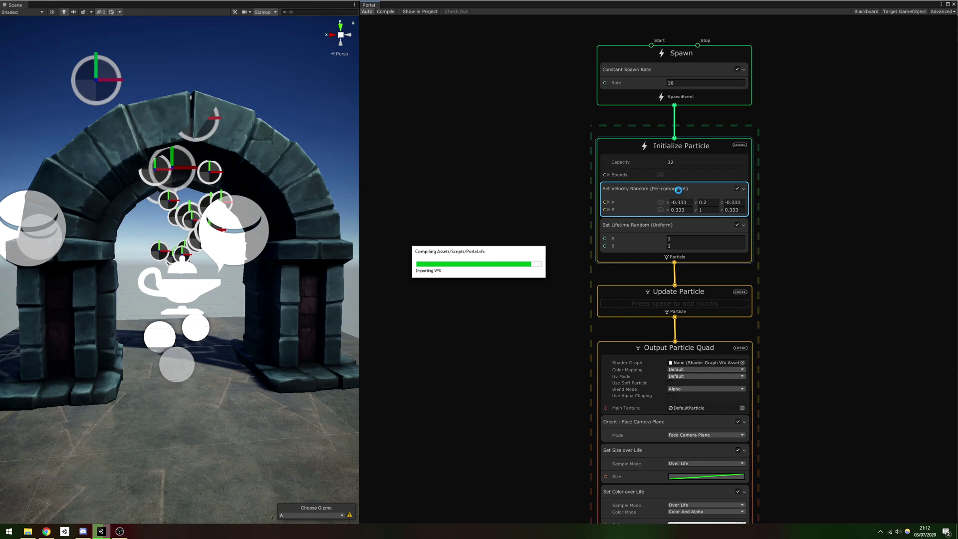
{"action": "left_click", "coordinate": [678, 191]}
{"action": "key", "text": "Delete"}
{"action": "middle_click_drag", "start_coordinate": [793, 415], "coordinate": [794, 254]}
{"action": "left_click", "coordinate": [675, 294]}
{"action": "key", "text": "Delete"}
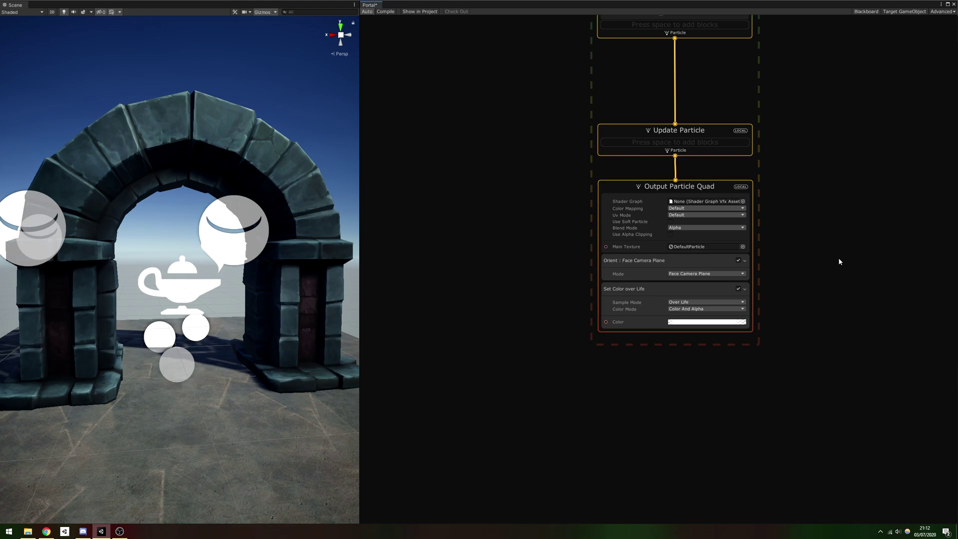
- Set the Main Texture of Output Particle Quad to Default-ParticleSystem
{"action": "left_click", "coordinate": [742, 247]}
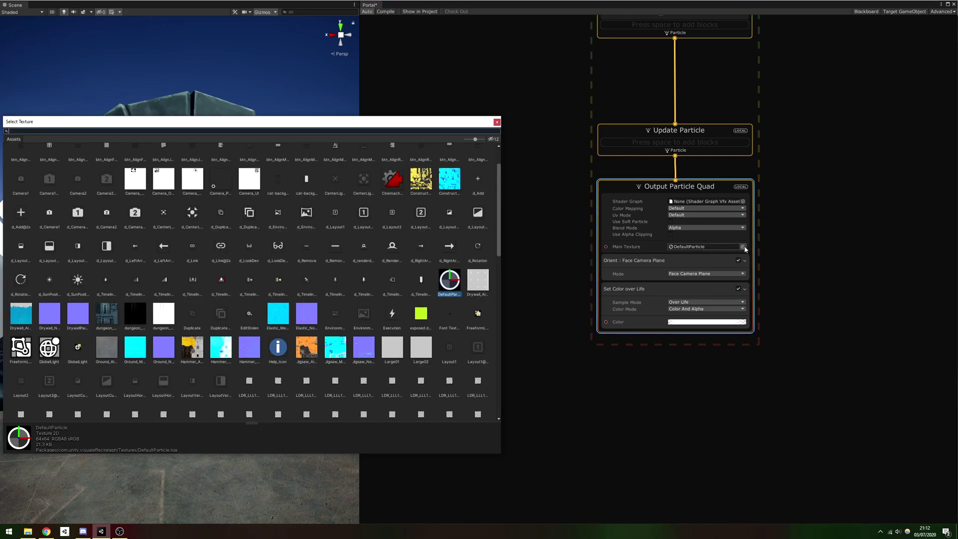
{"action": "type", "text": "default"}
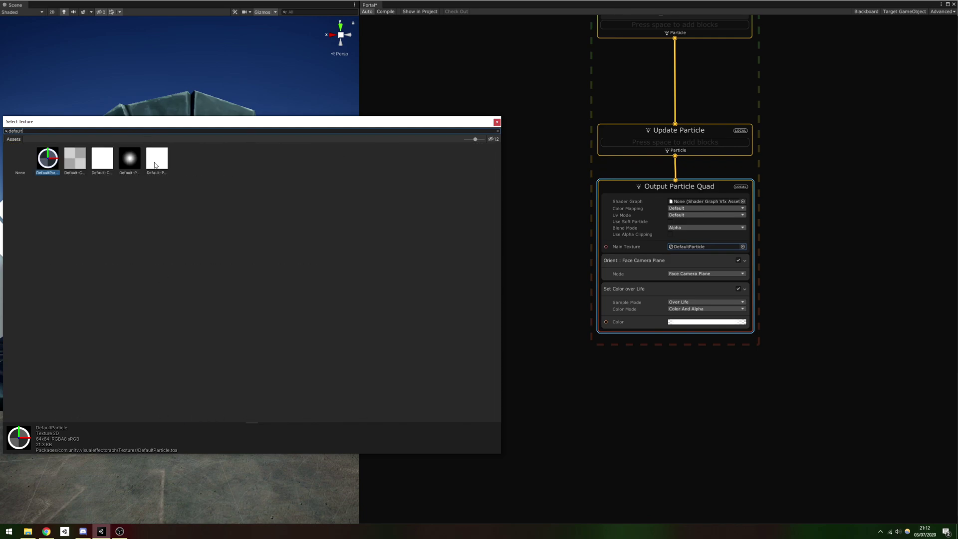
{"action": "left_click", "coordinate": [155, 165]}
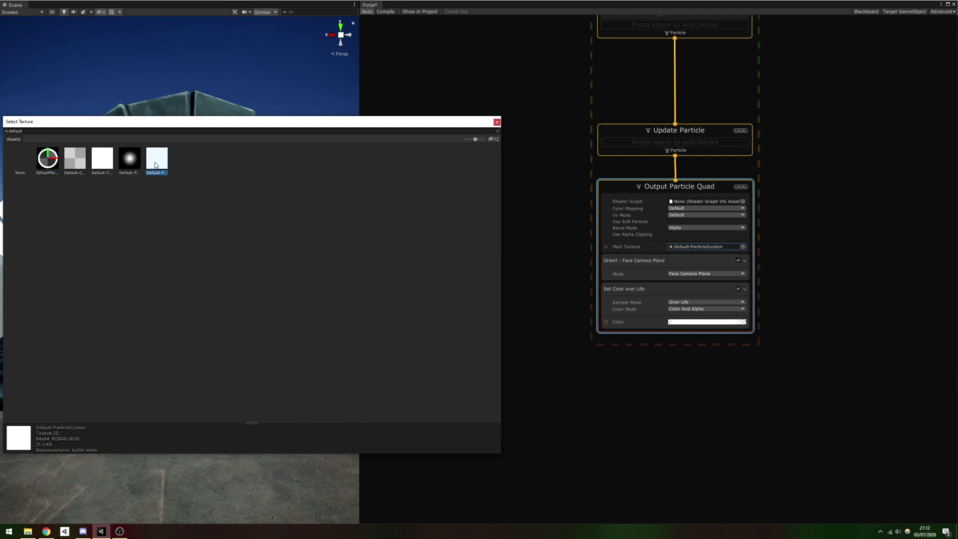
{"action": "double_click", "coordinate": [157, 161]}
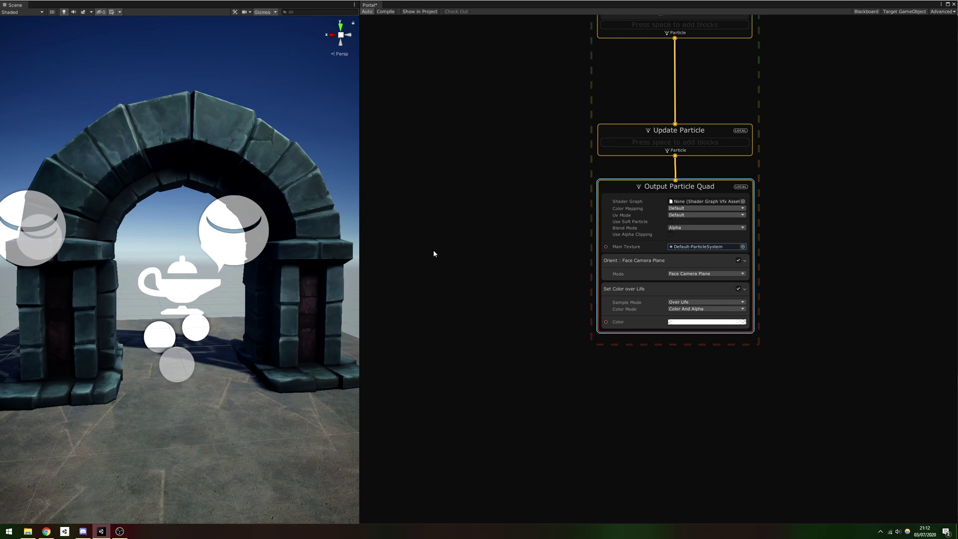
{"action": "middle_click_drag", "start_coordinate": [189, 289], "coordinate": [208, 282]}
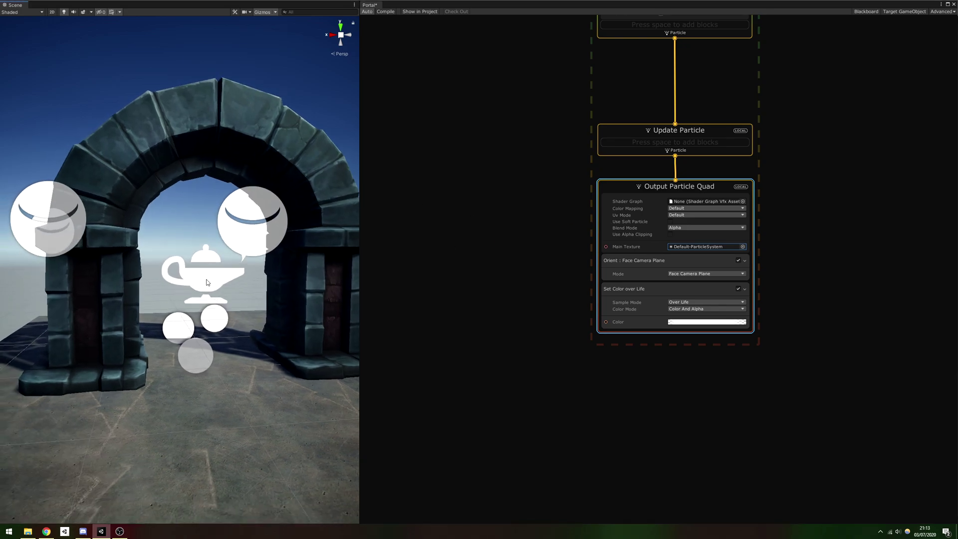
{"action": "scroll", "coordinate": [207, 279], "scroll_direction": "up", "scroll_amount": 5}
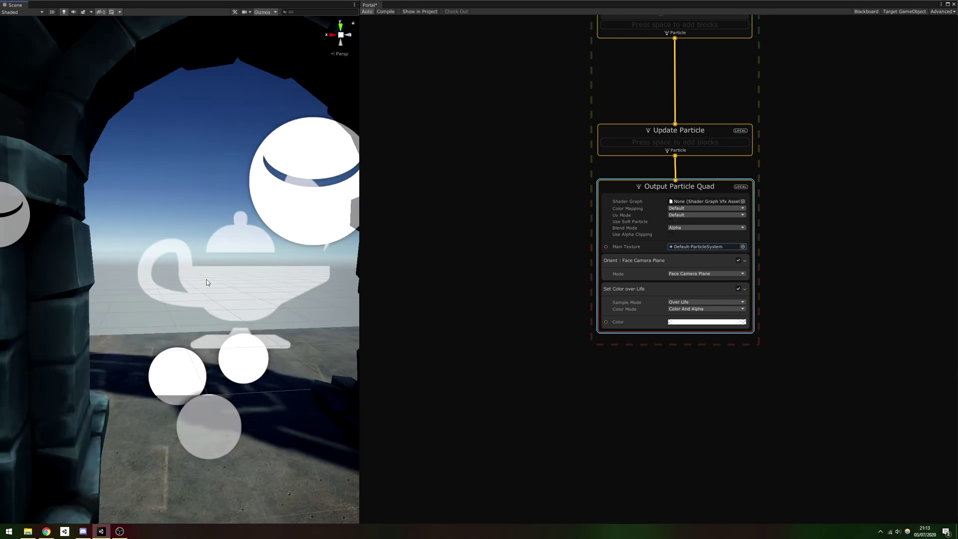
{"action": "right_click_drag", "start_coordinate": [207, 279], "coordinate": [224, 277]}
{"action": "scroll", "coordinate": [224, 276], "scroll_direction": "down", "scroll_amount": 5}
{"action": "left_click", "coordinate": [506, 261]}
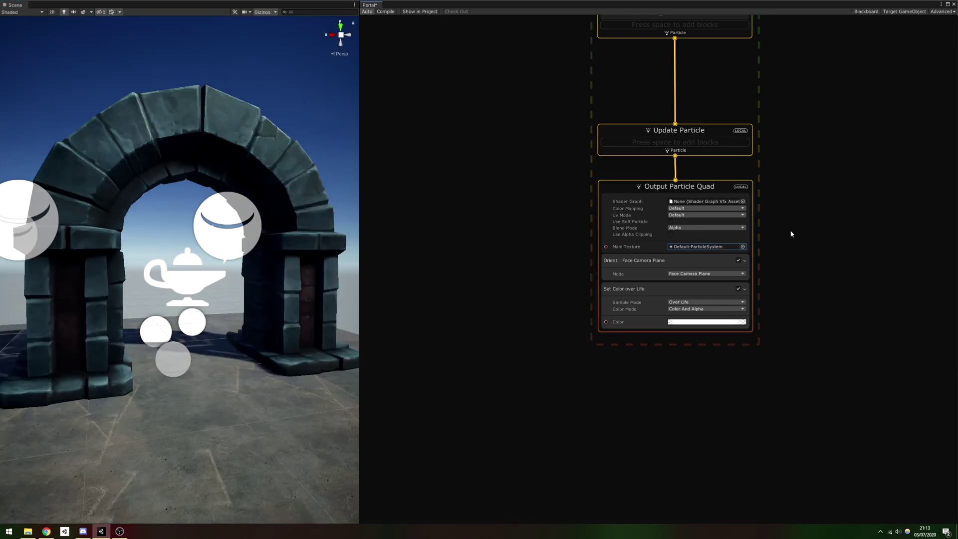
- Add a Set Lifetime block to Initialize Particle and set the lifetime to 5
{"action": "middle_click_drag", "start_coordinate": [796, 210], "coordinate": [775, 388]}
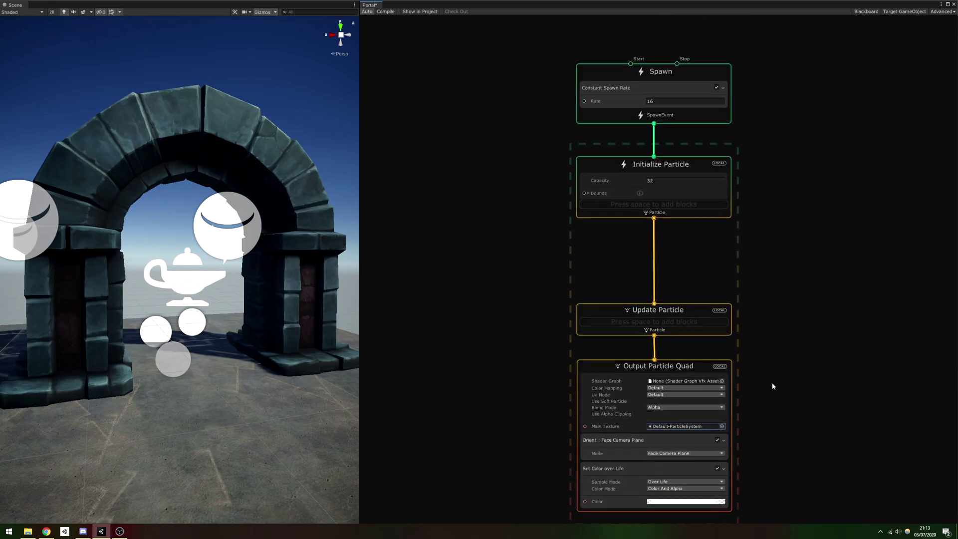
{"action": "scroll", "coordinate": [771, 382], "scroll_direction": "up", "scroll_amount": 3}
{"action": "left_click", "coordinate": [664, 272]}
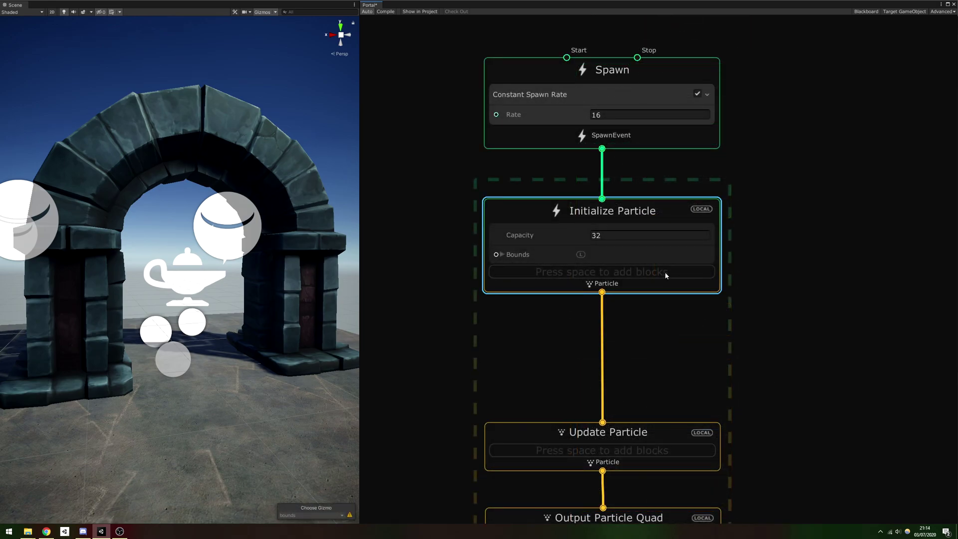
{"action": "key", "text": "space"}
{"action": "type", "text": "se"}
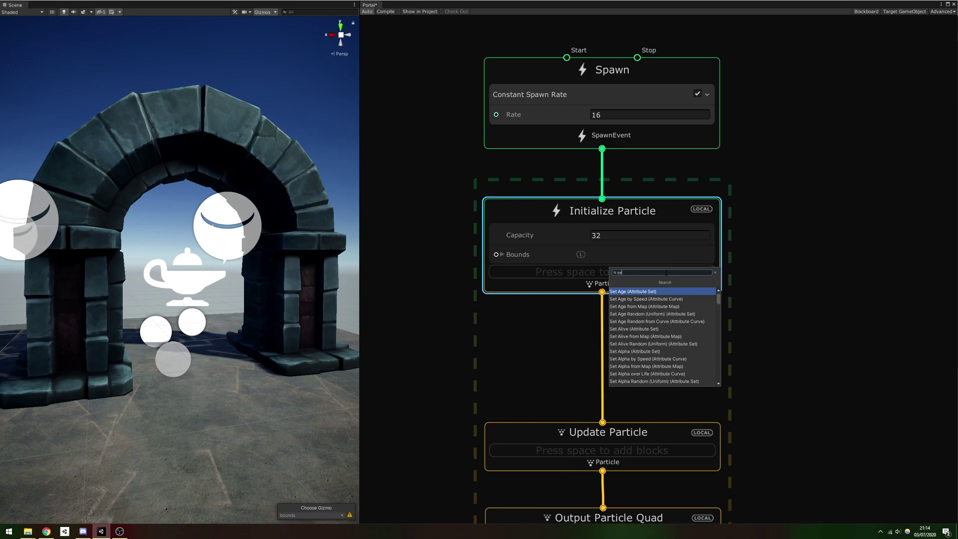
{"action": "type", "text": "t lifetime"}
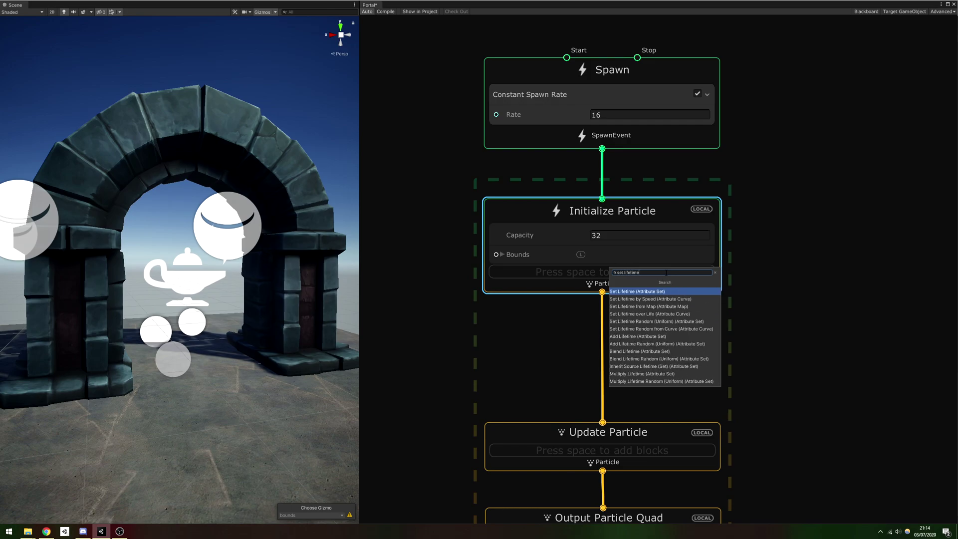
{"action": "left_click", "coordinate": [652, 291]}
{"action": "left_click", "coordinate": [603, 296]}
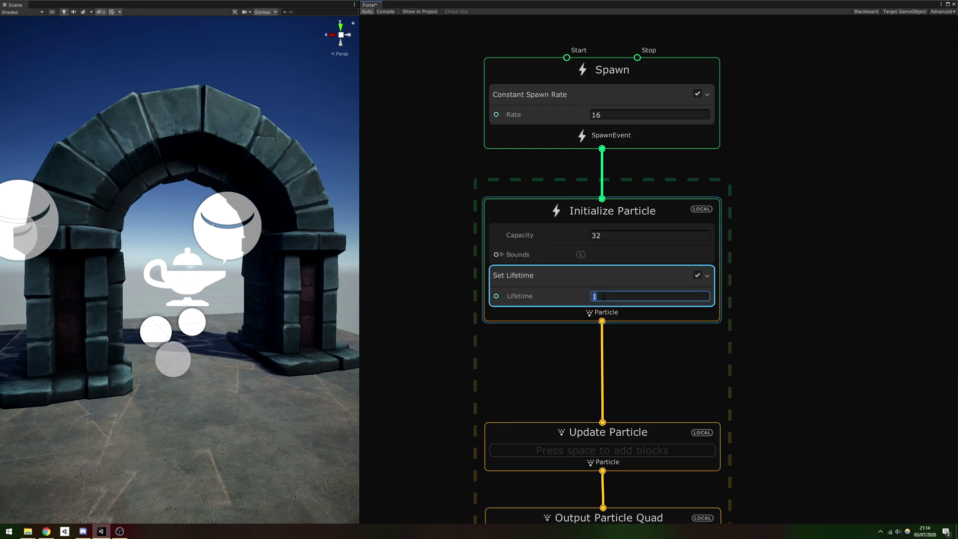
{"action": "type", "text": "5"}
- Add a Set Size block to Initialize Particle and set the size to 0.0045
{"action": "left_click", "coordinate": [613, 316]}
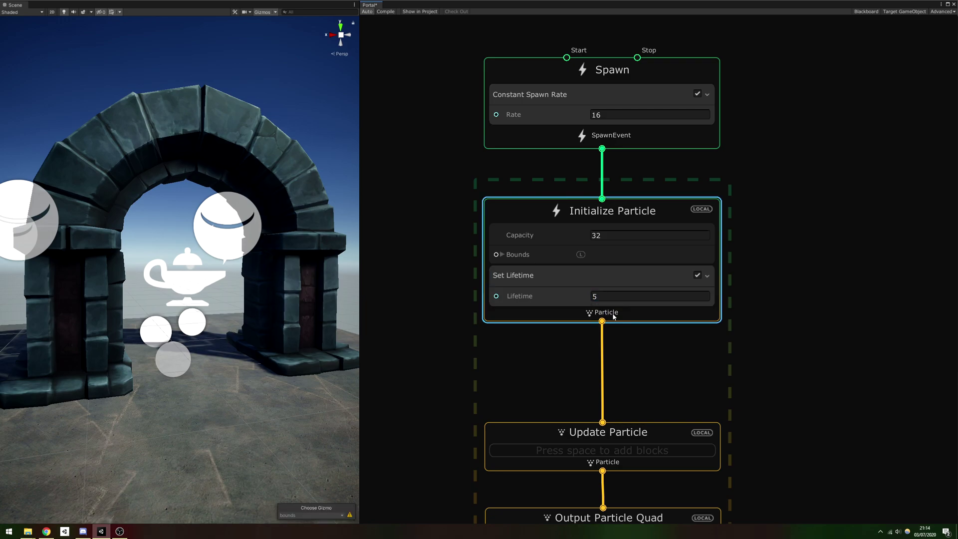
{"action": "key", "text": "space"}
{"action": "type", "text": "set size"}
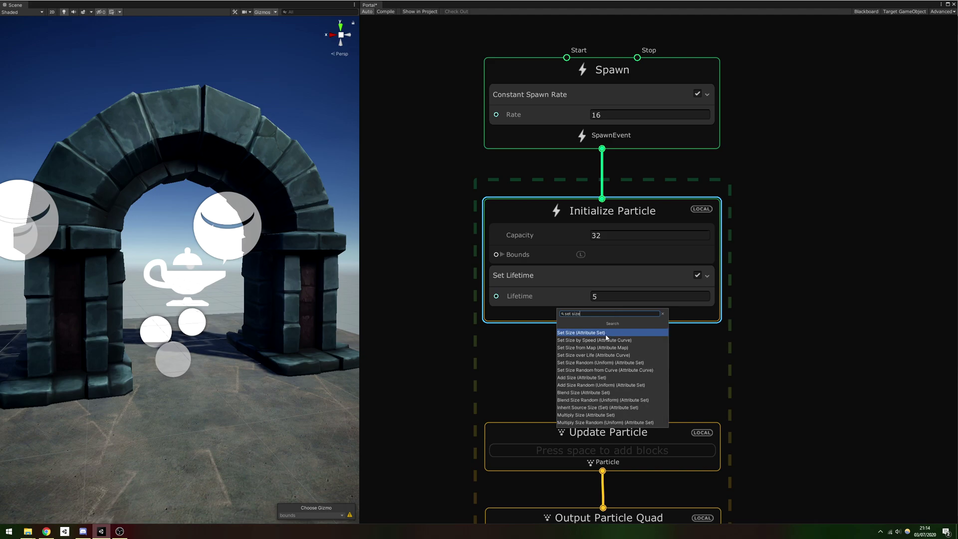
{"action": "left_click", "coordinate": [605, 334]}
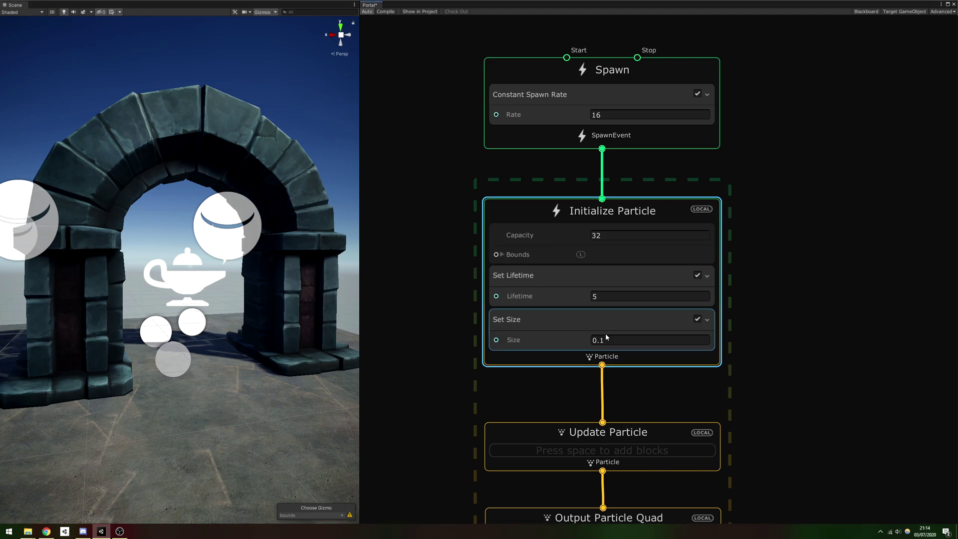
{"action": "left_click", "coordinate": [609, 339]}
{"action": "type", "text": "0.0045"}
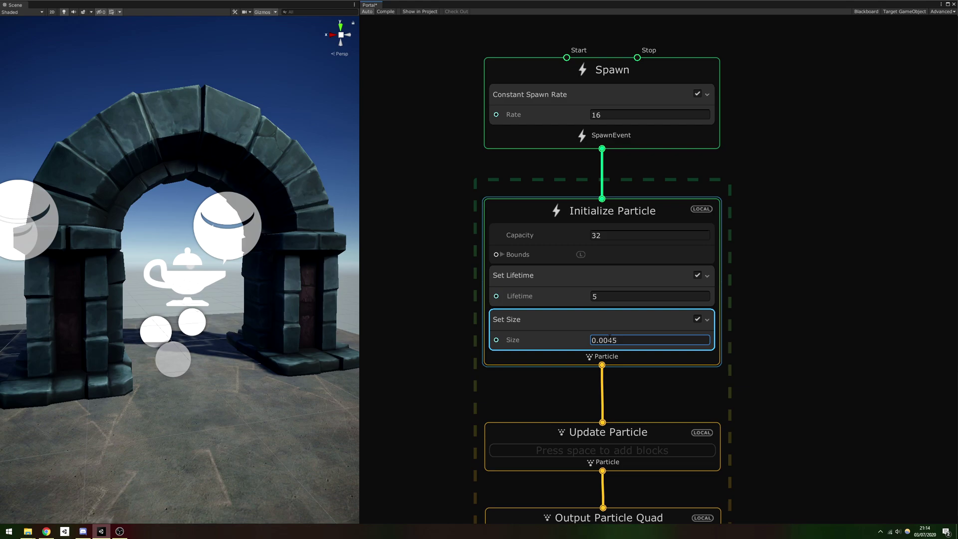
- Set the constant spawn rate to 1000000 and the Initialize Particle capacity to 5000000
{"action": "left_click", "coordinate": [613, 114]}
{"action": "type", "text": "1000000"}
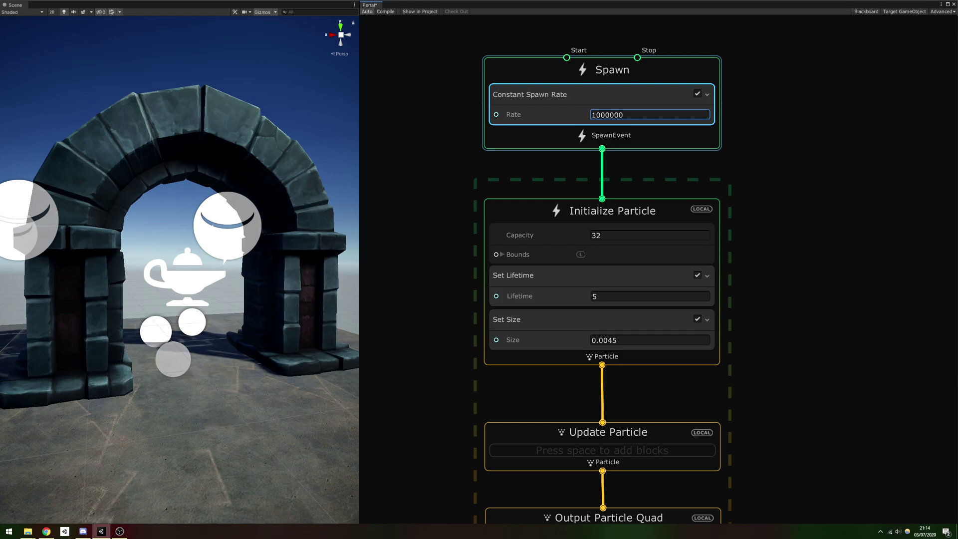
{"action": "left_click", "coordinate": [607, 236]}
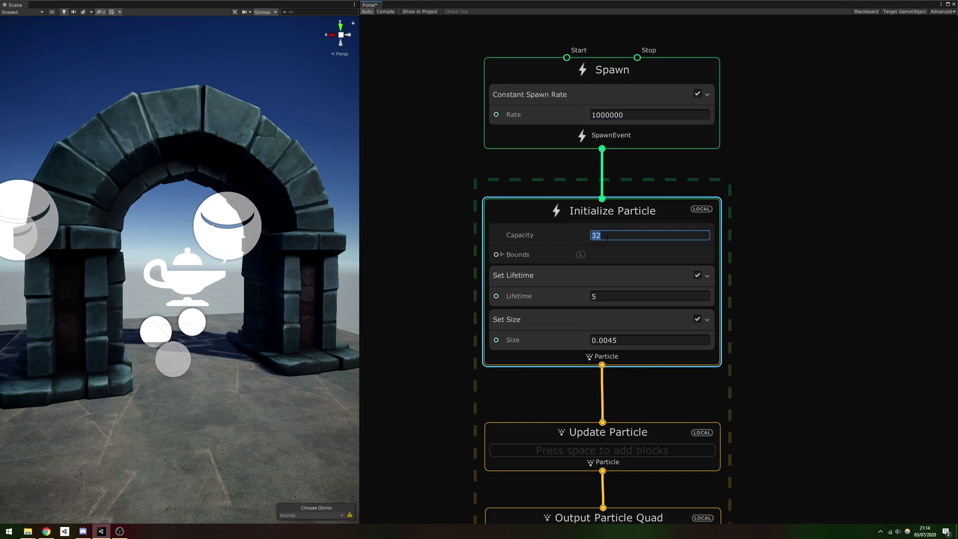
{"action": "type", "text": "5000000"}
{"action": "key", "text": "Return"}
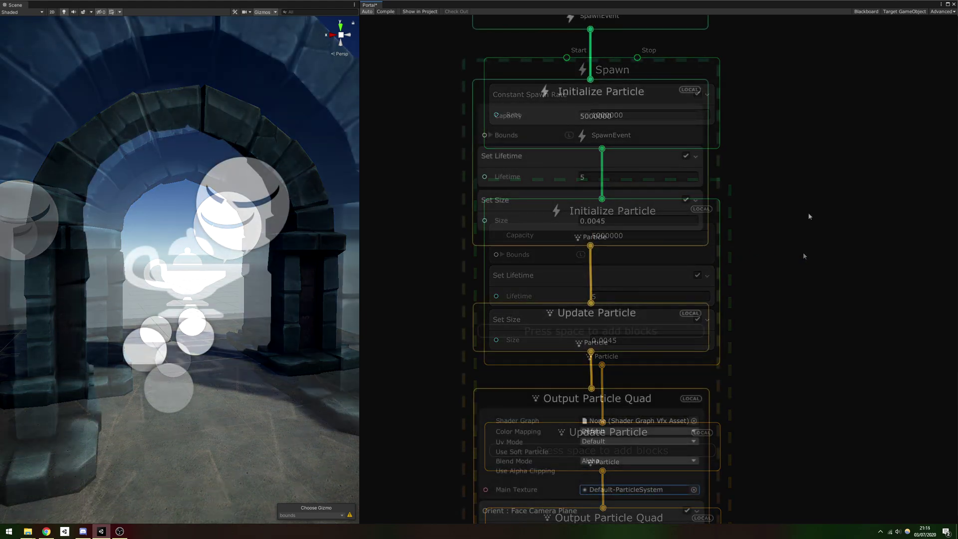
- Add a Position (Circle) block to Initialize Particle and set its circle radius to 1.1
{"action": "key", "text": "space"}
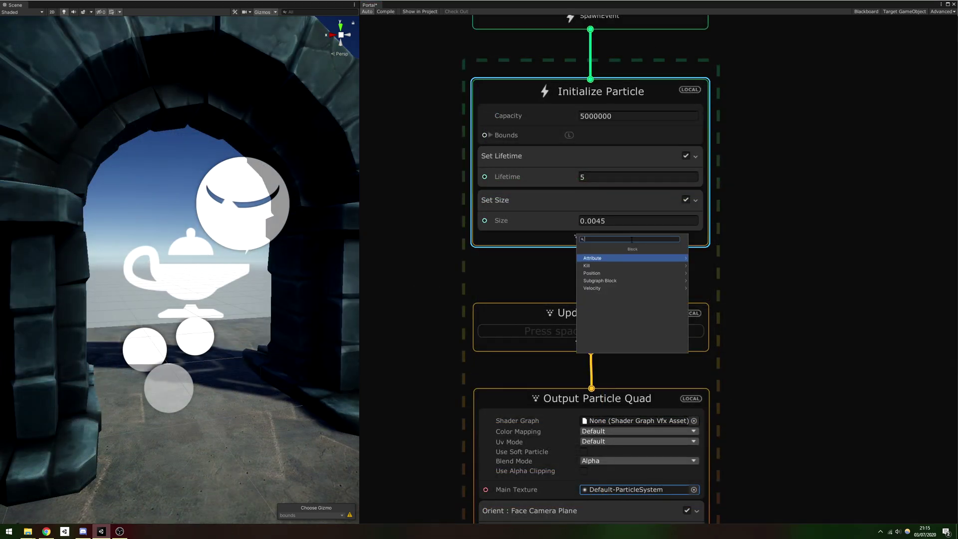
{"action": "type", "text": "position circle"}
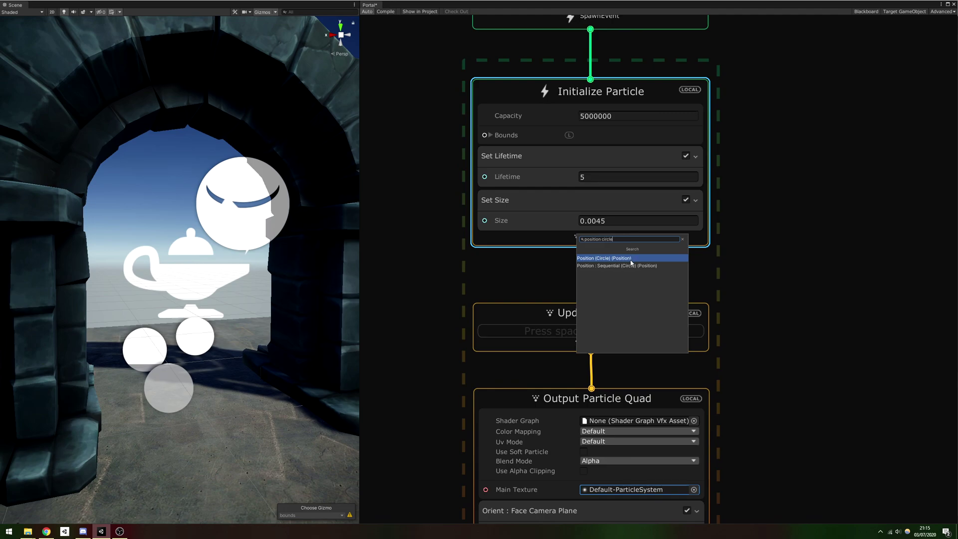
{"action": "left_click", "coordinate": [631, 259]}
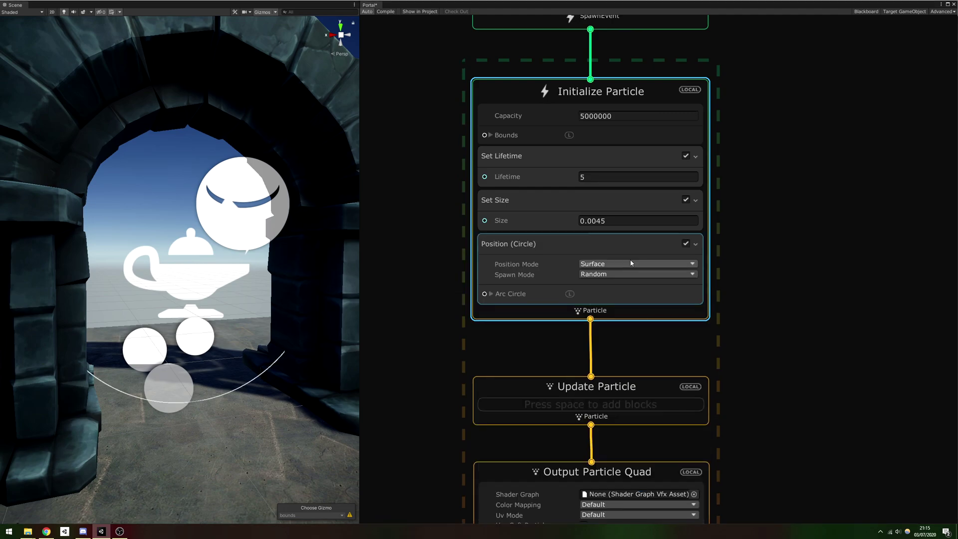
{"action": "left_click", "coordinate": [490, 294]}
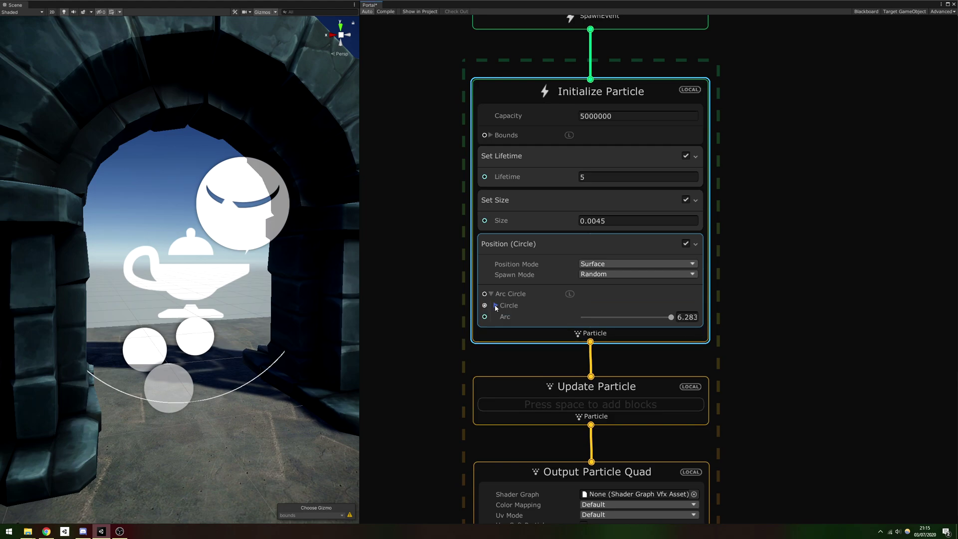
{"action": "left_click", "coordinate": [495, 306]}
{"action": "left_click", "coordinate": [594, 328]}
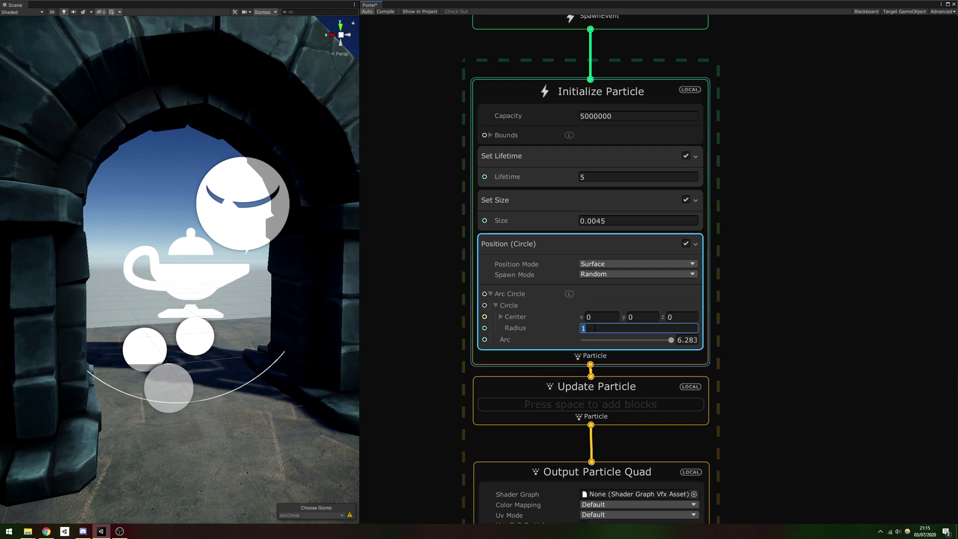
{"action": "type", "text": "1.1"}
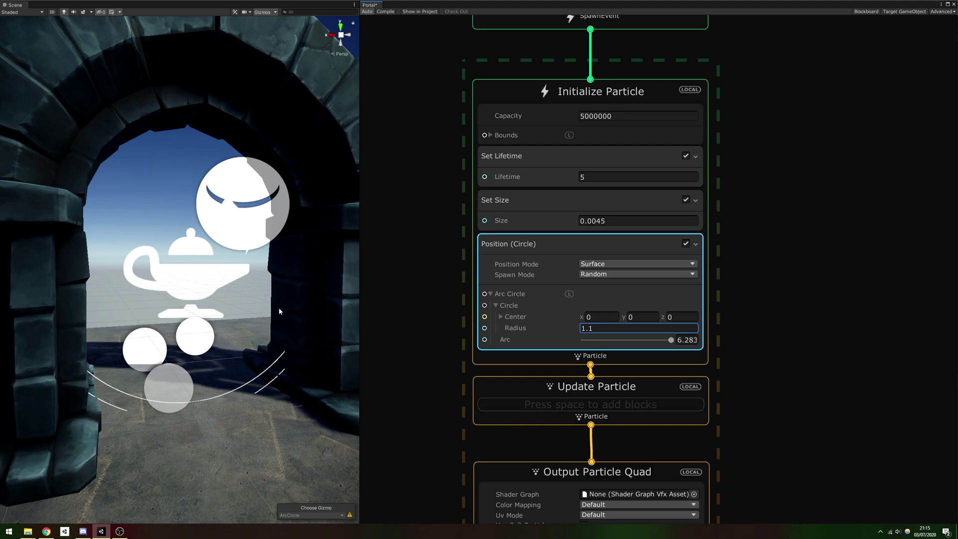
- Move the portal effect slightly down along the vertical axis within the stone arch
{"action": "mouse_move", "coordinate": [278, 307]}
{"action": "right_mouse_down"}
{"action": "mouse_move", "coordinate": [247, 311]}
{"action": "mouse_move", "coordinate": [261, 312]}
{"action": "right_mouse_up"}
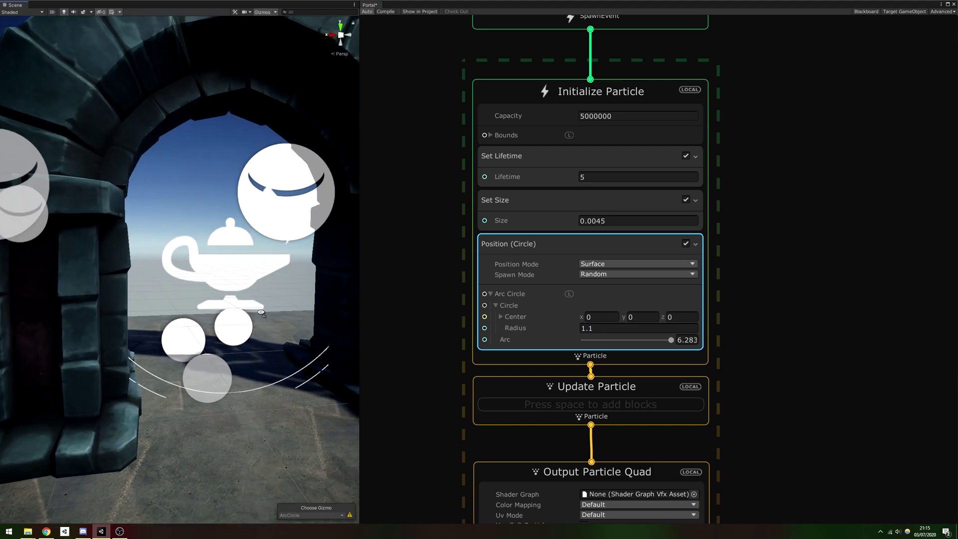
{"action": "left_click", "coordinate": [234, 263]}
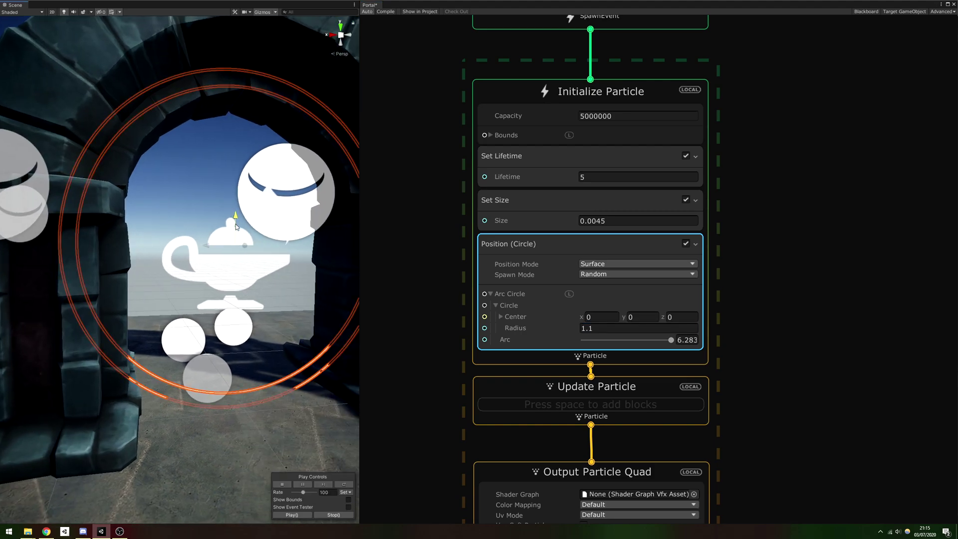
{"action": "left_click_drag", "start_coordinate": [234, 214], "coordinate": [234, 243]}
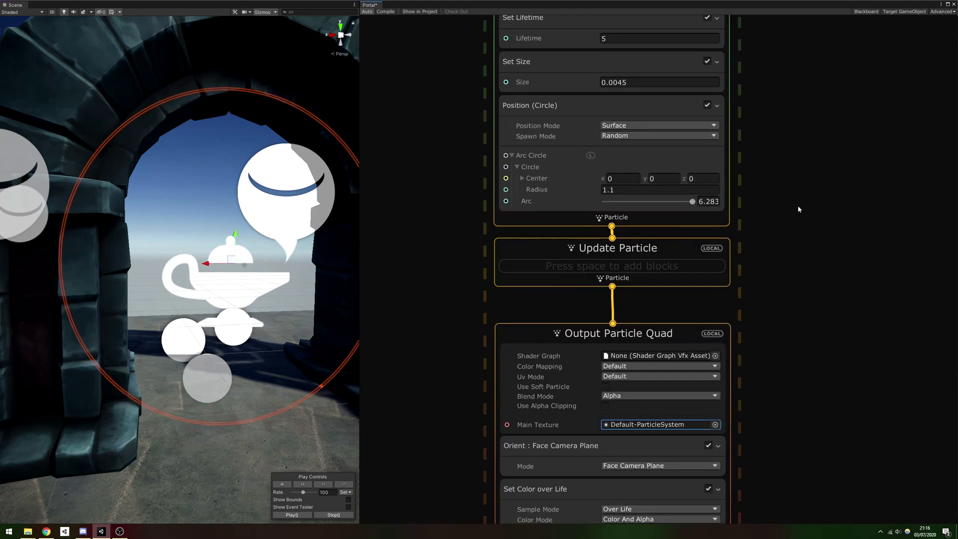
- Add an Add Velocity from Direction & Speed (Spherical) block to Initialize Particle and set its speed to -0.22
{"action": "left_click", "coordinate": [716, 222]}
{"action": "key", "text": "space"}
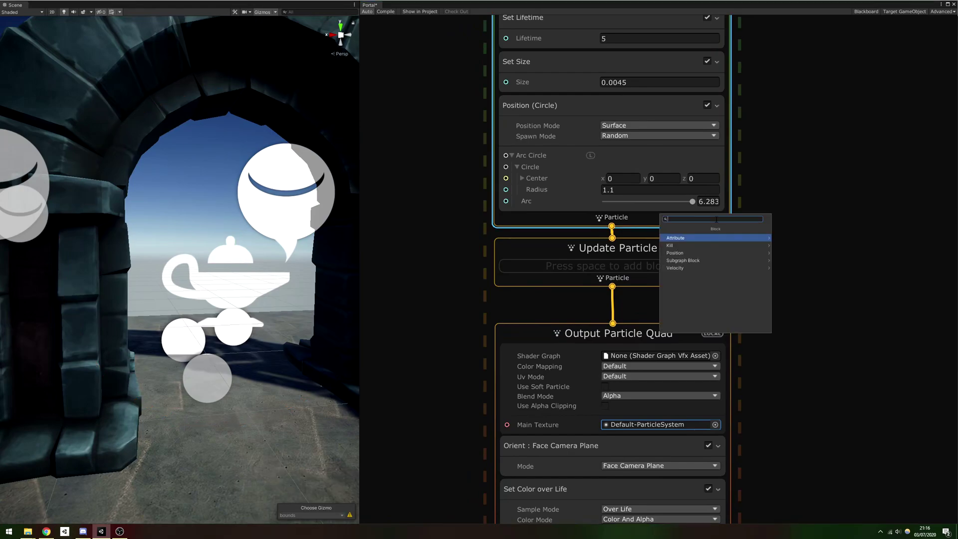
{"action": "type", "text": "add velocity"}
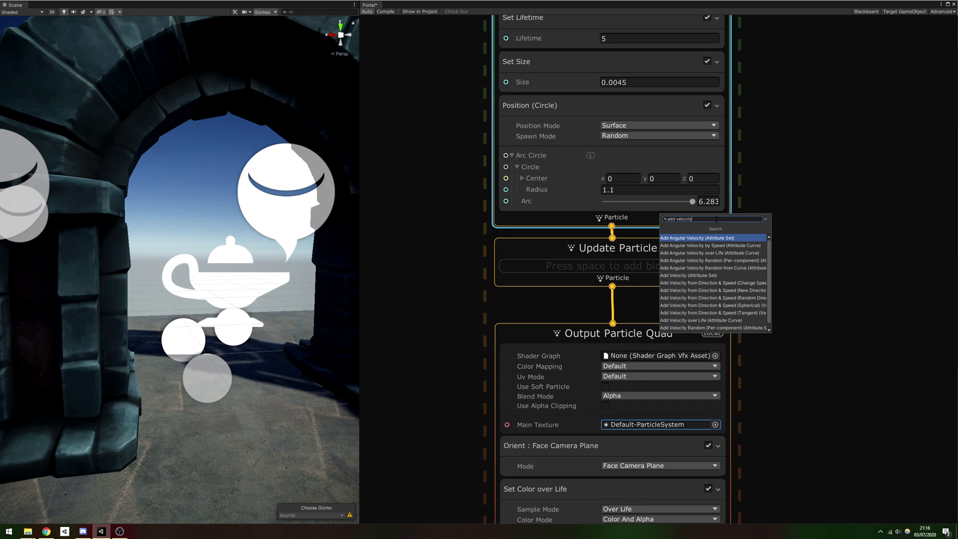
{"action": "type", "text": " from"}
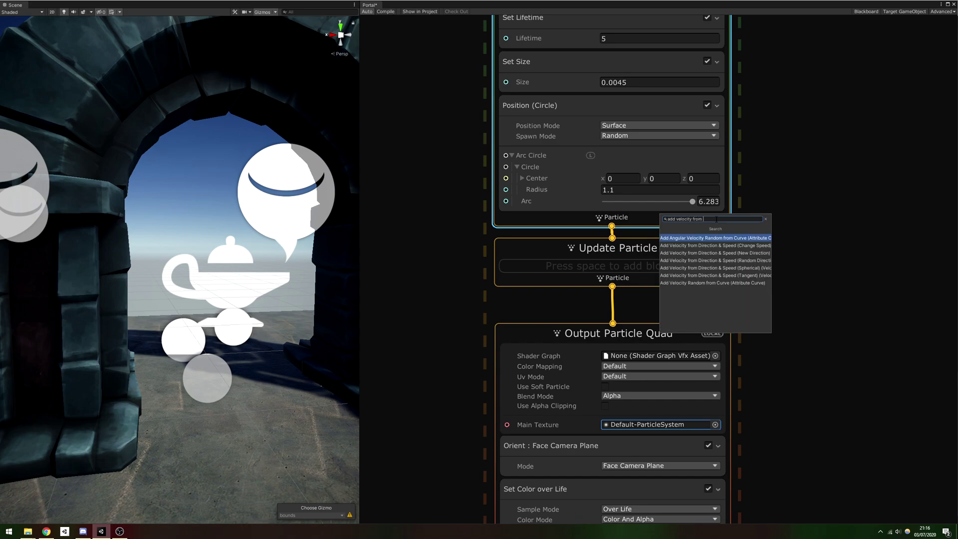
{"action": "type", "text": " direction"}
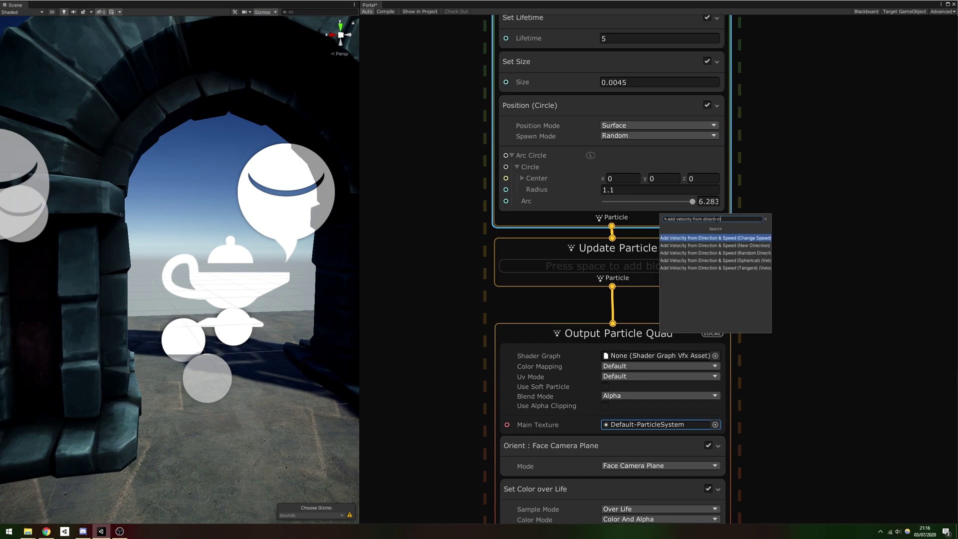
{"action": "left_click", "coordinate": [726, 261]}
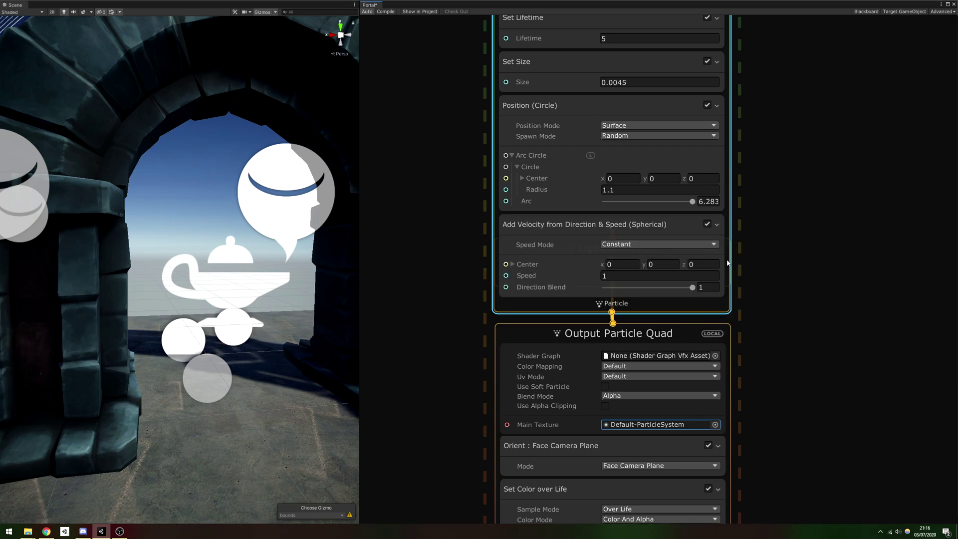
{"action": "left_click", "coordinate": [624, 273]}
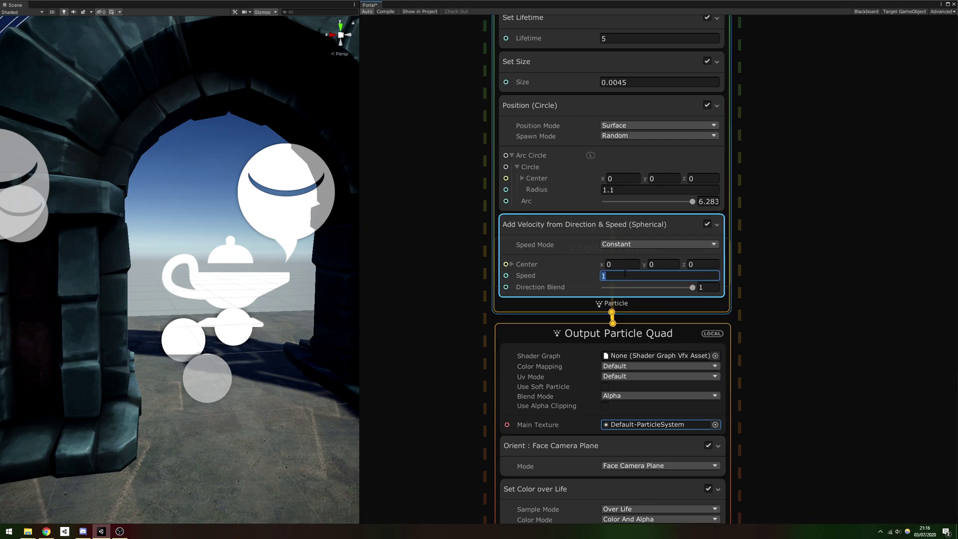
{"action": "type", "text": "-0.22"}
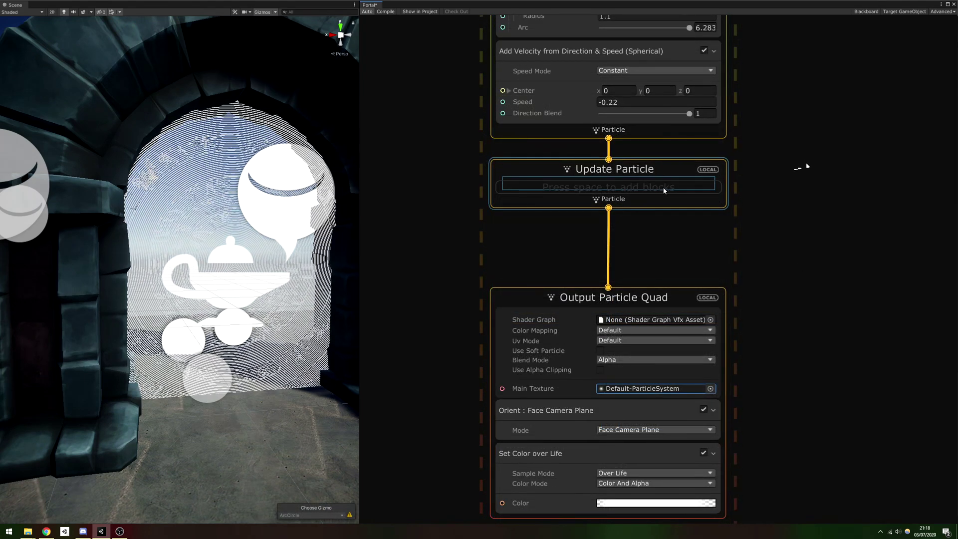
- Add a Set Color over Life block to the Update Particle context
{"action": "key", "text": "space"}
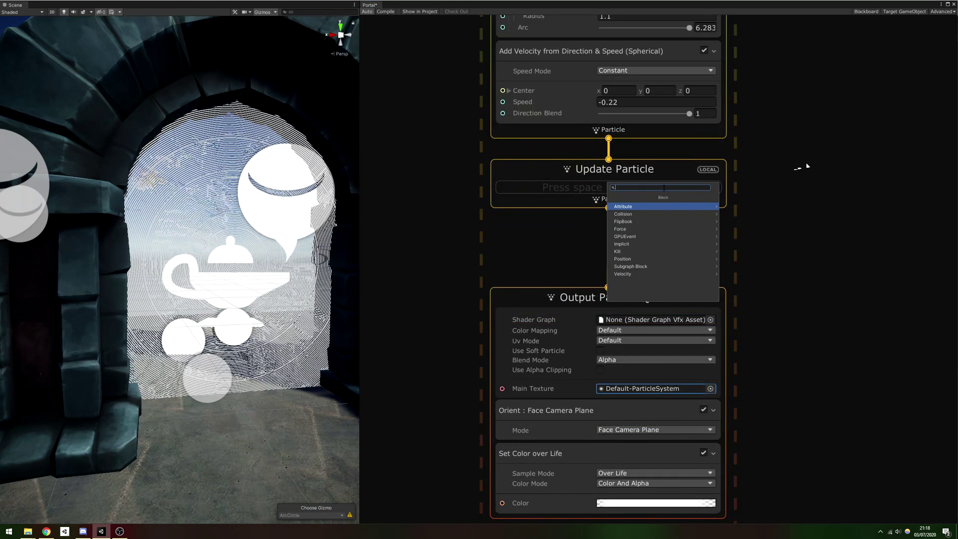
{"action": "type", "text": "set c"}
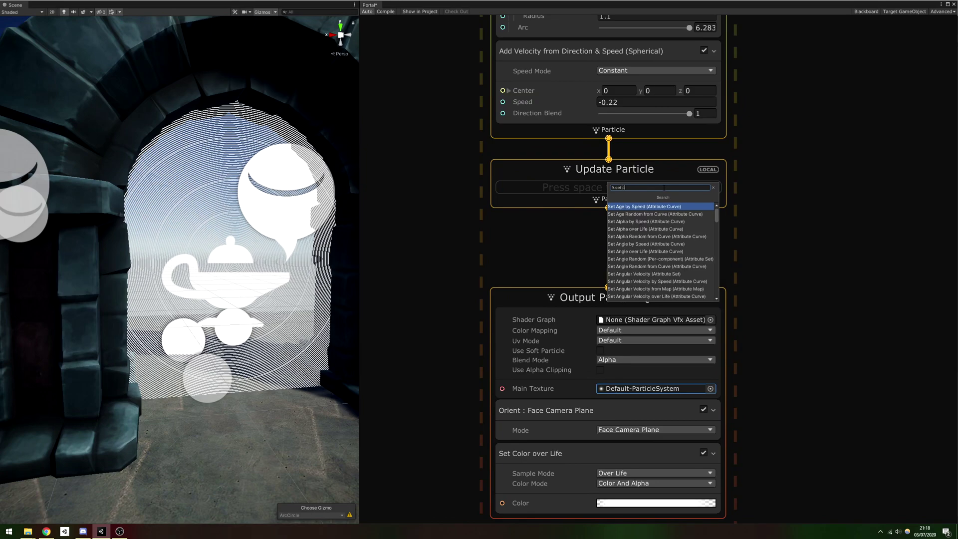
{"action": "type", "text": "olor over life"}
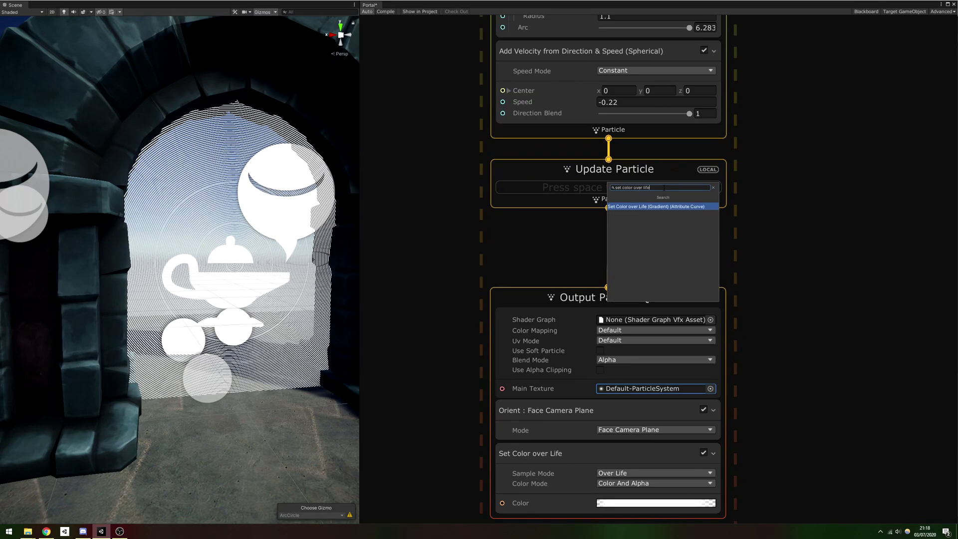
{"action": "left_click", "coordinate": [654, 207]}
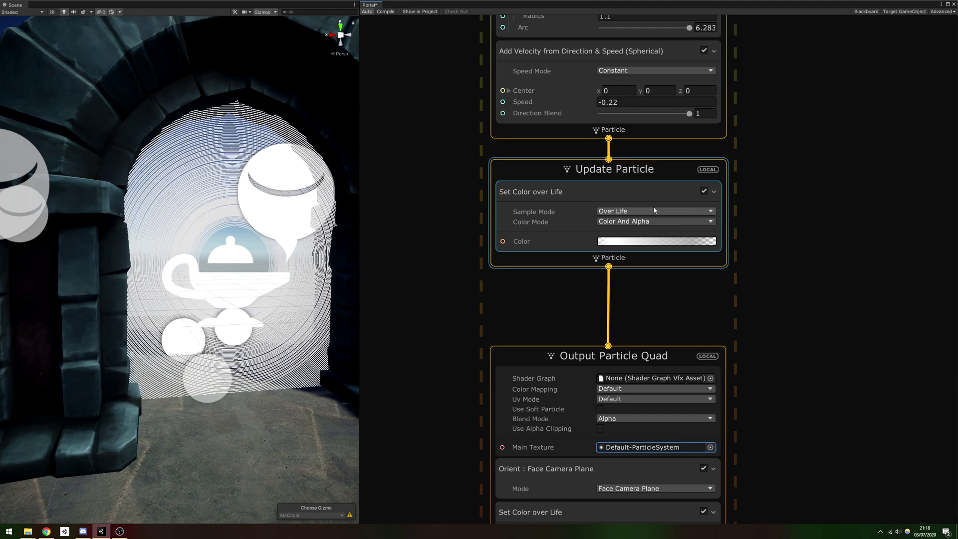
- Set the alpha of both the start and end keys of the Update Particle color gradient to 128
{"action": "left_click", "coordinate": [657, 241]}
{"action": "left_click", "coordinate": [322, 119]}
{"action": "left_click", "coordinate": [322, 120]}
{"action": "left_click", "coordinate": [380, 151]}
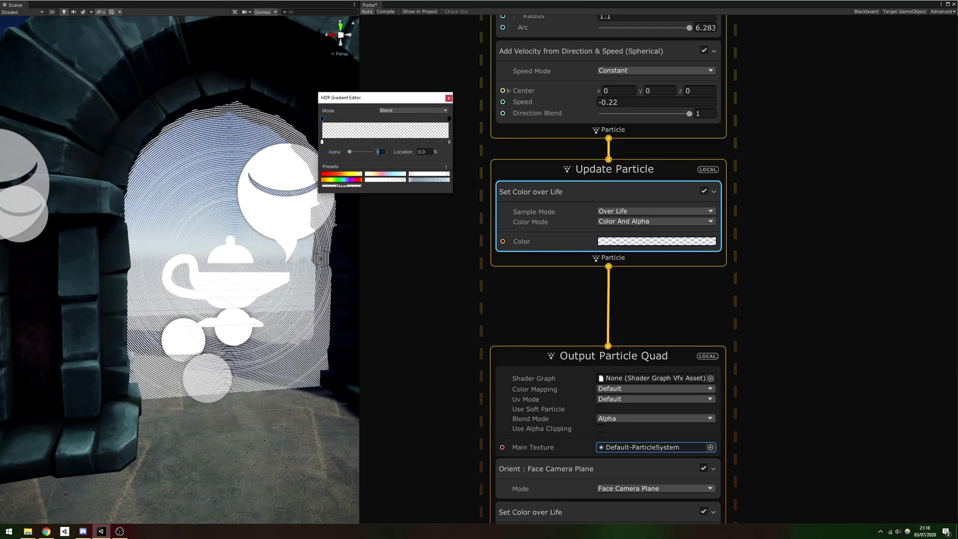
{"action": "type", "text": "128"}
{"action": "left_click", "coordinate": [449, 120]}
{"action": "left_click", "coordinate": [382, 152]}
{"action": "type", "text": "128"}
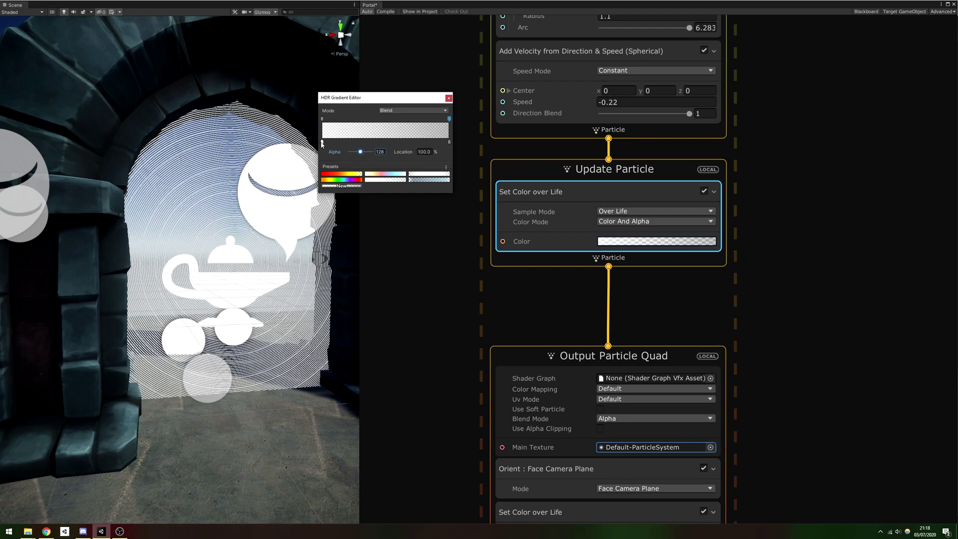
- Set the gradient's first color key to violet-blue (RGB 33, 0, 255) with an HDR intensity of 4
{"action": "left_click", "coordinate": [322, 143]}
{"action": "left_click", "coordinate": [367, 152]}
{"action": "left_click", "coordinate": [368, 205]}
{"action": "left_click_drag", "start_coordinate": [388, 169], "coordinate": [415, 149]}
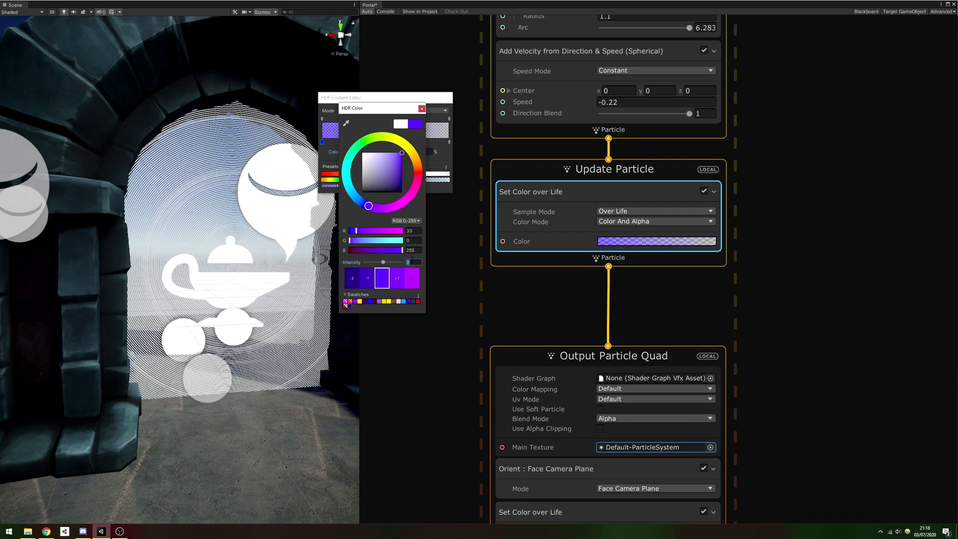
{"action": "type", "text": "4"}
{"action": "key", "text": "Return"}
- Add a gradient color key at location 20% and make it bright blue (RGB 0, 61, 255) with intensity 4
{"action": "left_click", "coordinate": [341, 143]}
{"action": "left_click", "coordinate": [430, 152]}
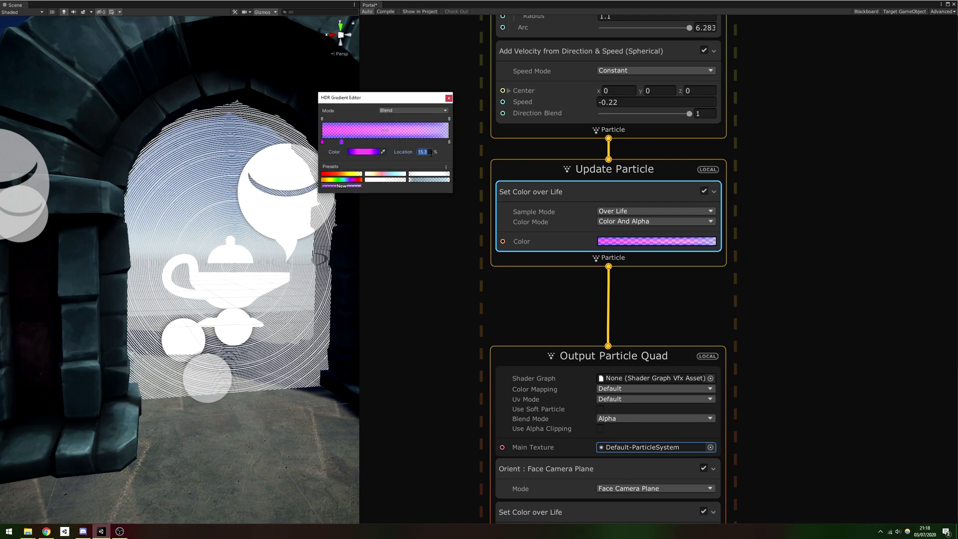
{"action": "type", "text": "20"}
{"action": "left_click", "coordinate": [363, 153]}
{"action": "left_click_drag", "start_coordinate": [367, 205], "coordinate": [357, 199]}
{"action": "left_click_drag", "start_coordinate": [399, 156], "coordinate": [408, 148]}
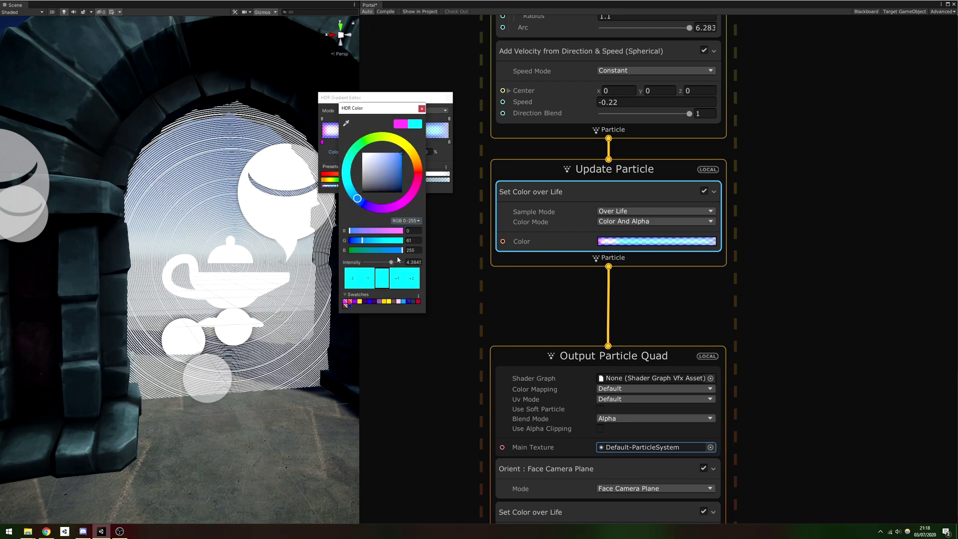
{"action": "left_click", "coordinate": [413, 262]}
{"action": "type", "text": "4"}
{"action": "left_click", "coordinate": [421, 108]}
- Add another gradient color key at location 50% and make it deep blue with intensity 0
{"action": "left_click", "coordinate": [381, 142]}
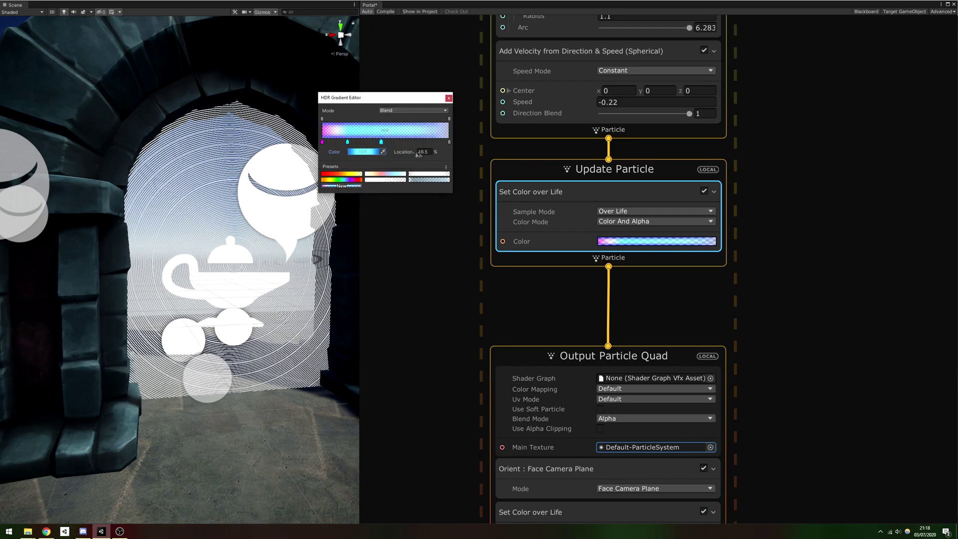
{"action": "left_click", "coordinate": [421, 152]}
{"action": "type", "text": "50"}
{"action": "left_click", "coordinate": [363, 152]}
{"action": "left_click", "coordinate": [413, 262]}
{"action": "type", "text": "0"}
{"action": "left_click", "coordinate": [358, 200]}
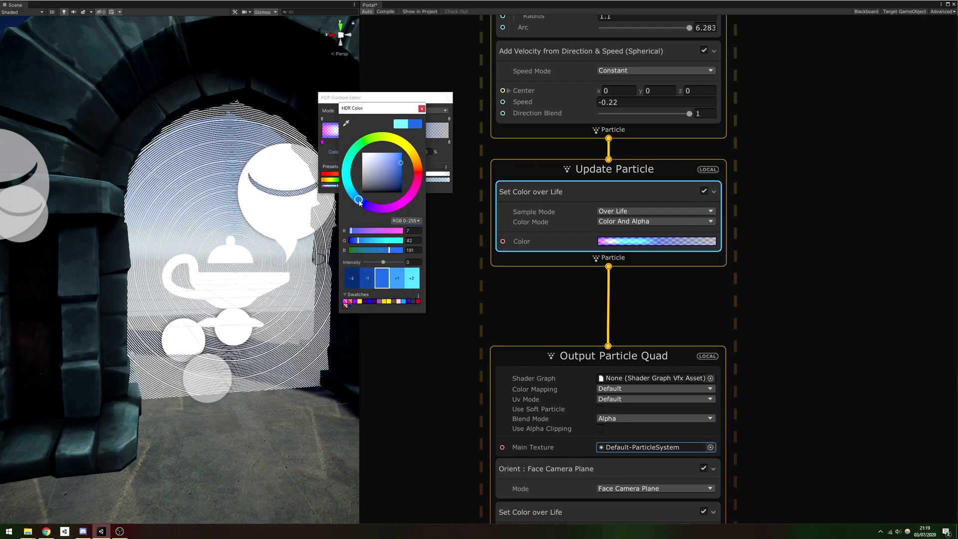
{"action": "left_click_drag", "start_coordinate": [358, 200], "coordinate": [364, 205]}
{"action": "left_click", "coordinate": [421, 108]}
- Change the gradient's end color key at 100% to a saturated blue
{"action": "left_click", "coordinate": [448, 142]}
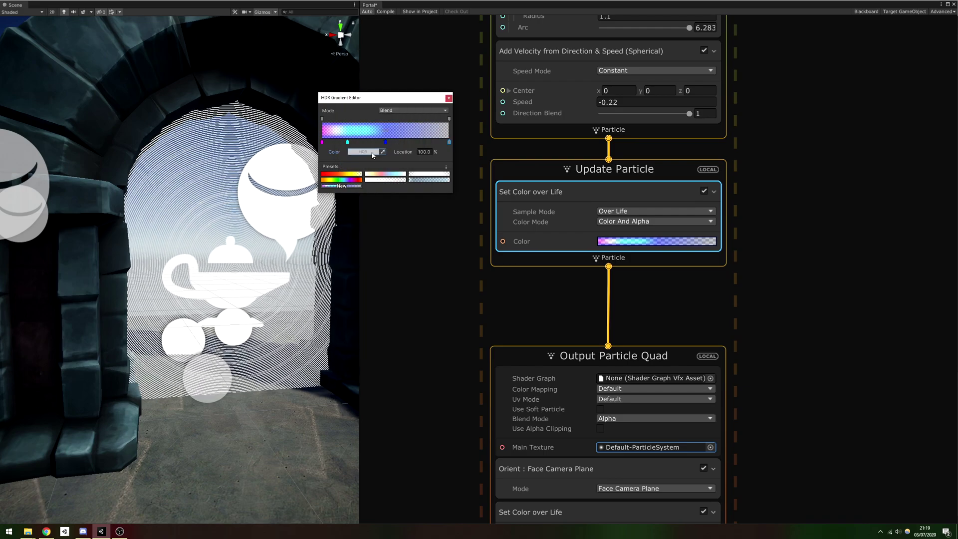
{"action": "left_click", "coordinate": [372, 155]}
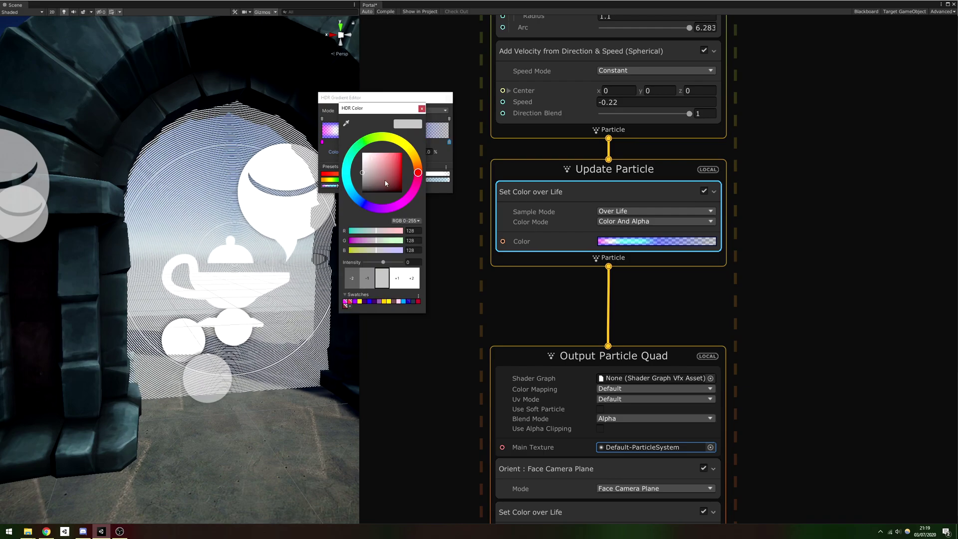
{"action": "left_click", "coordinate": [357, 194]}
{"action": "left_click", "coordinate": [401, 155]}
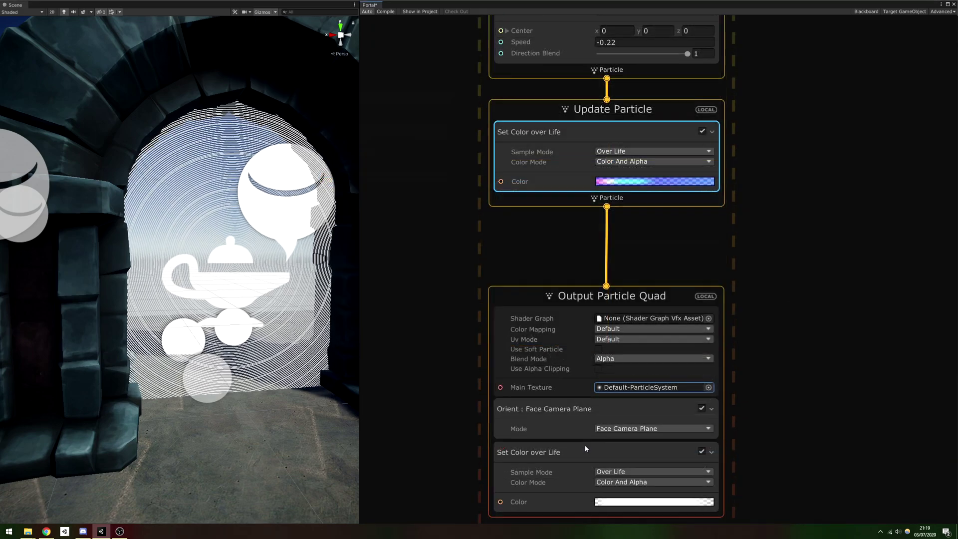
- Delete the Set Color over Life block from Output Particle Quad
{"action": "left_click", "coordinate": [585, 446]}
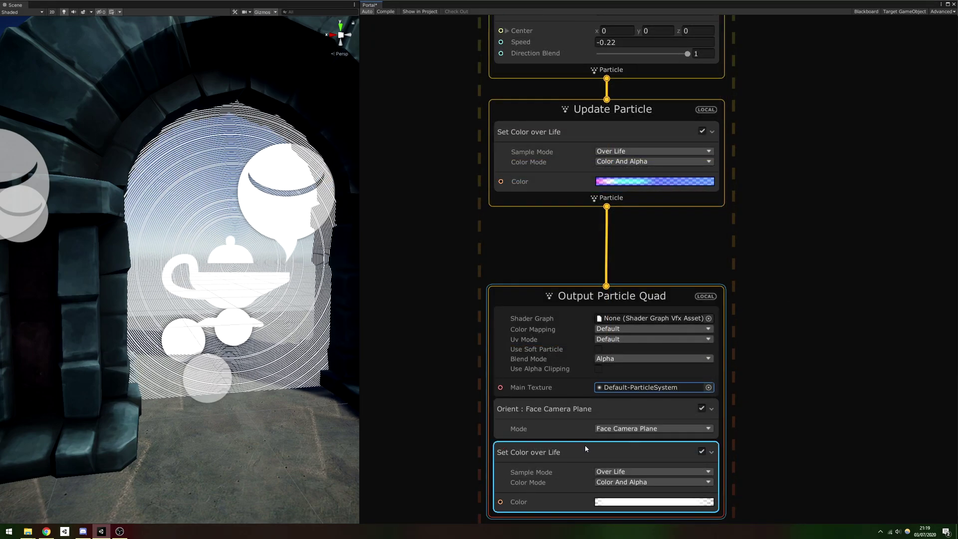
{"action": "key", "text": "Delete"}
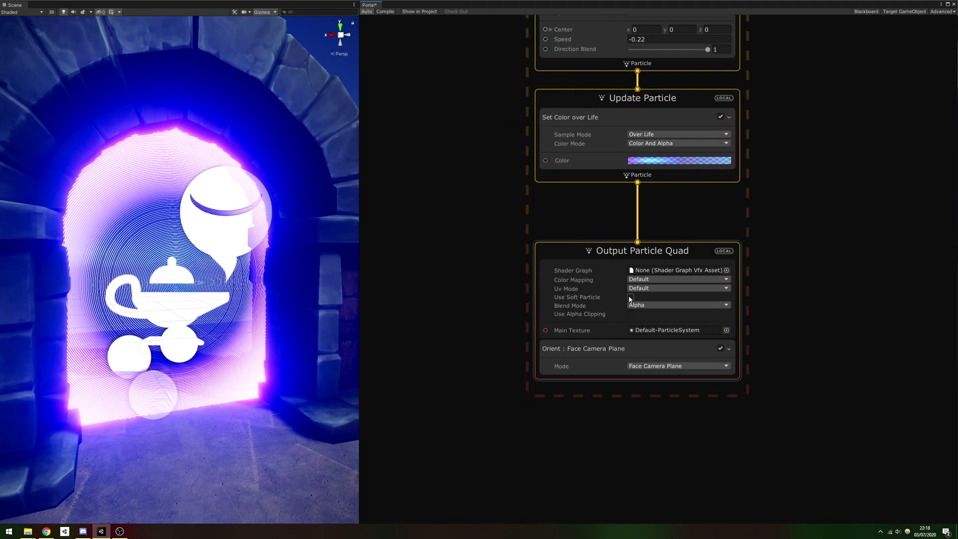
- Enable Use Soft Particle in Output Particle Quad and set its blend mode to Additive
{"action": "left_click", "coordinate": [630, 298]}
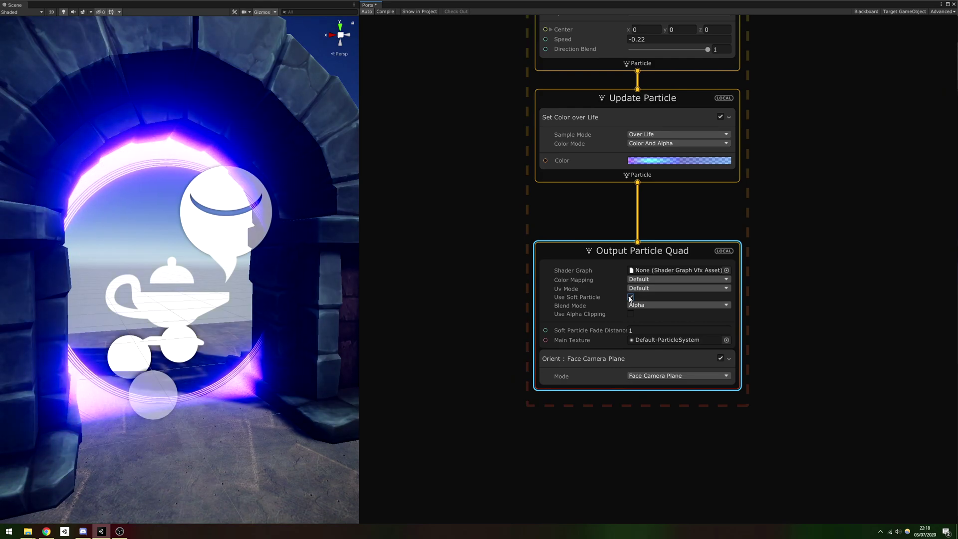
{"action": "left_click", "coordinate": [636, 305]}
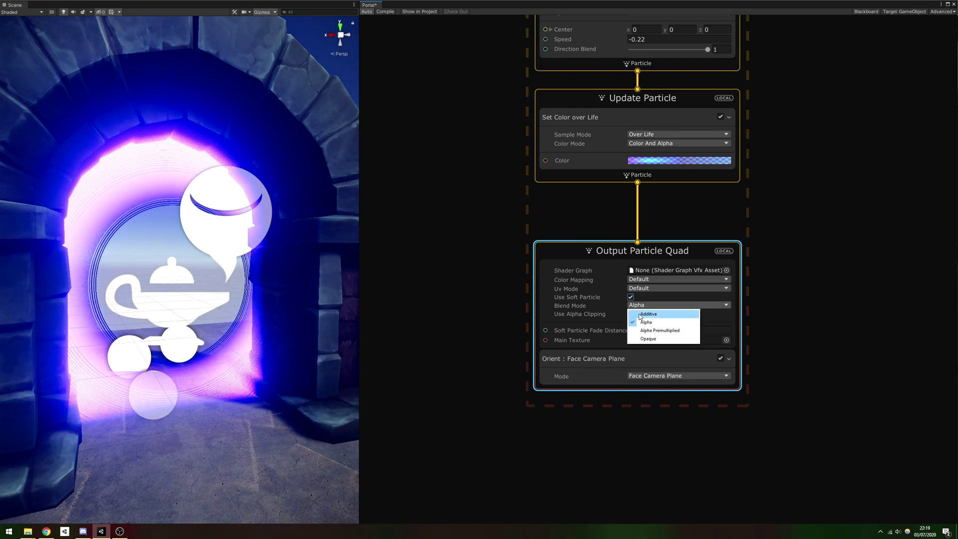
{"action": "left_click", "coordinate": [647, 314]}
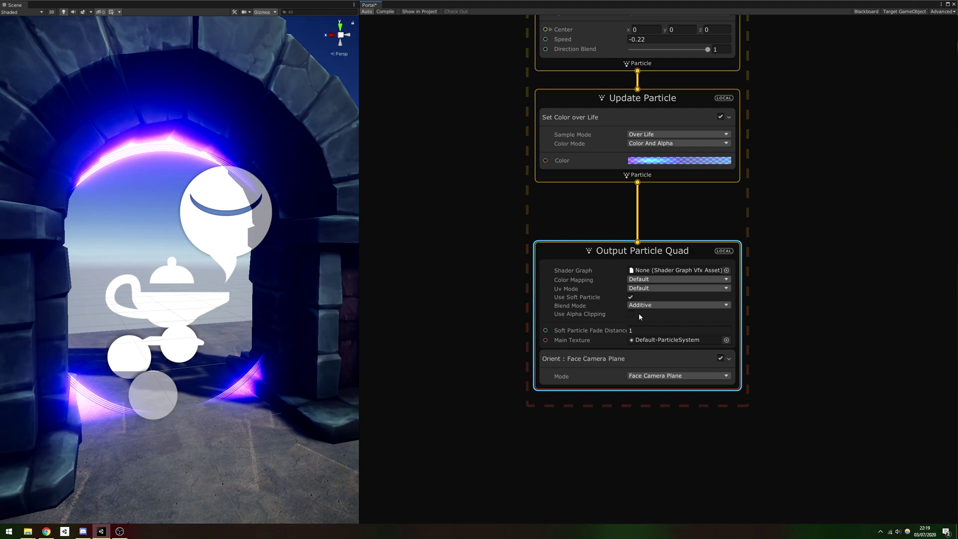